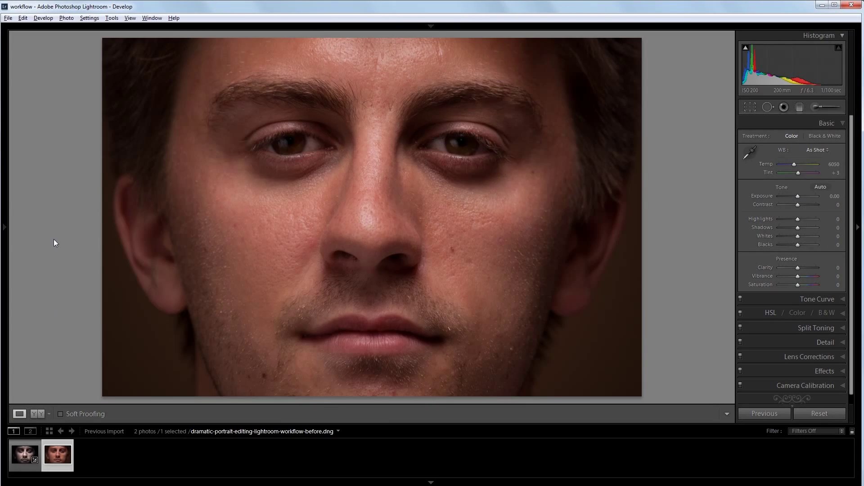
Step: Make a quick first pass at cooler temperature, less magenta tint, brighter exposure and more clarity
{"action": "left_click_drag", "start_coordinate": [794, 164], "coordinate": [788, 164]}
{"action": "left_click_drag", "start_coordinate": [798, 173], "coordinate": [796, 172]}
{"action": "left_click_drag", "start_coordinate": [798, 268], "coordinate": [812, 267]}
{"action": "left_click_drag", "start_coordinate": [797, 196], "coordinate": [801, 196]}
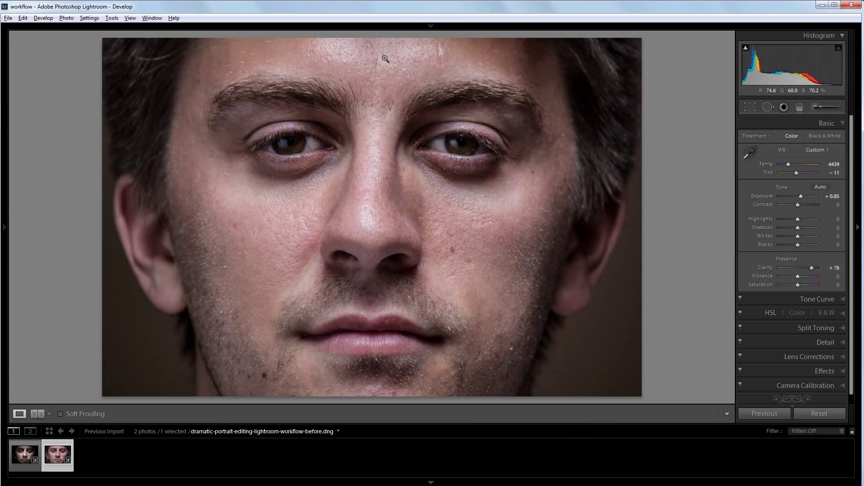
Step: Darken Blacks to −56 and mute colour with Vibrance −10 and Saturation −51
{"action": "left_click", "coordinate": [817, 299]}
{"action": "left_click", "coordinate": [789, 124]}
{"action": "mouse_move", "coordinate": [797, 244]}
{"action": "left_mouse_down"}
{"action": "mouse_move", "coordinate": [788, 244]}
{"action": "mouse_move", "coordinate": [798, 229]}
{"action": "left_mouse_up"}
{"action": "left_click", "coordinate": [770, 313]}
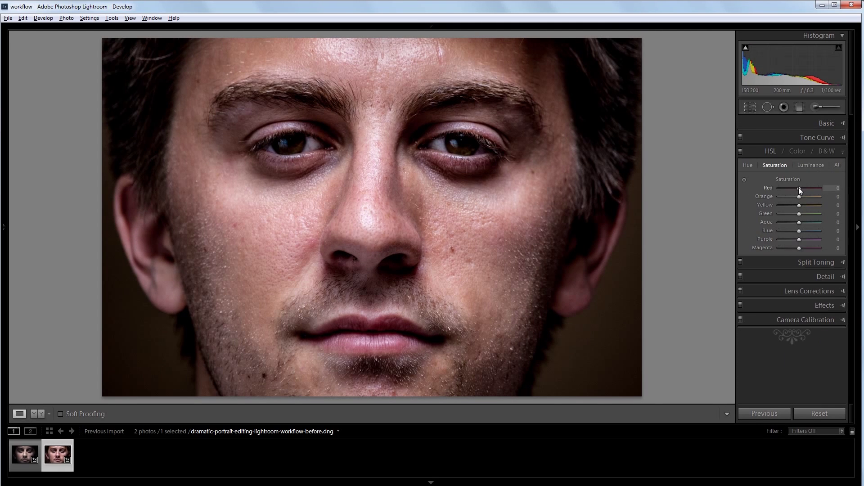
{"action": "left_click", "coordinate": [826, 123]}
{"action": "left_click_drag", "start_coordinate": [798, 276], "coordinate": [795, 276]}
{"action": "left_click_drag", "start_coordinate": [797, 285], "coordinate": [788, 287]}
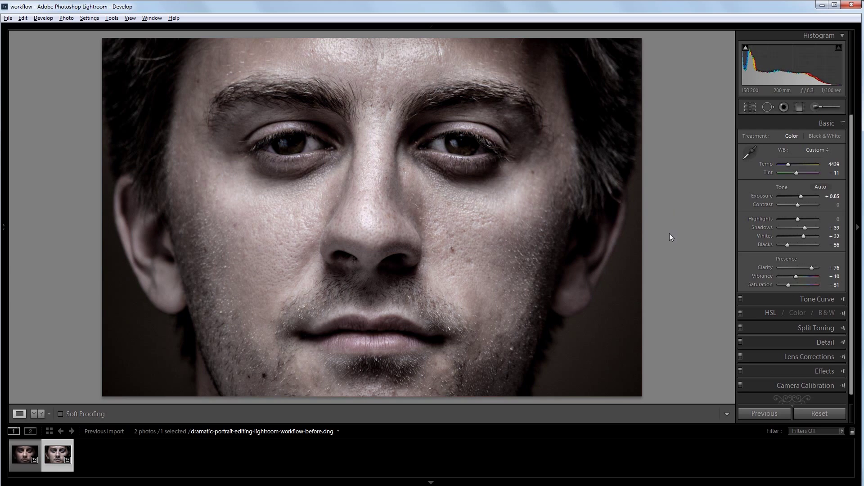
Step: Raise the Detail sharpening Amount to 150
{"action": "left_click", "coordinate": [827, 123]}
{"action": "left_click", "coordinate": [783, 182]}
{"action": "left_click", "coordinate": [817, 287]}
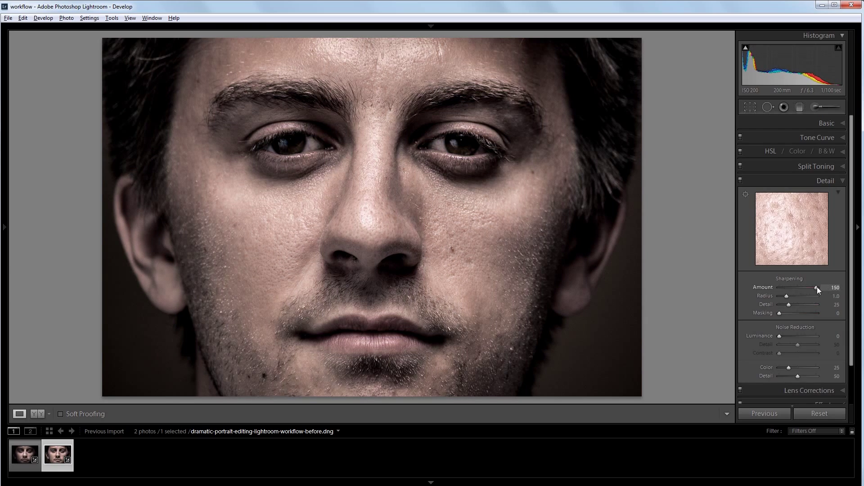
{"action": "scroll", "coordinate": [817, 287], "scroll_direction": "down", "scroll_amount": 2}
{"action": "left_click", "coordinate": [826, 122]}
Step: Brush brightening onto both eyes and subtly over the ear, then compare before and after
{"action": "left_click", "coordinate": [376, 127]}
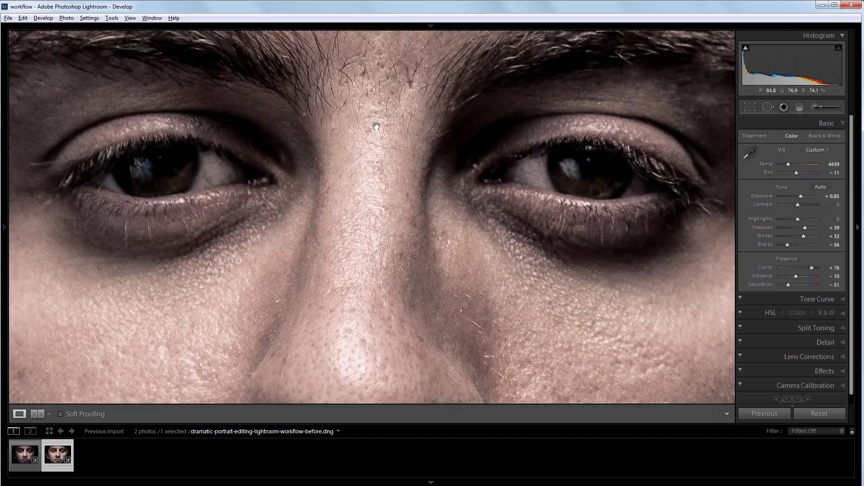
{"action": "key", "text": "k"}
{"action": "left_click_drag", "start_coordinate": [798, 170], "coordinate": [804, 169]}
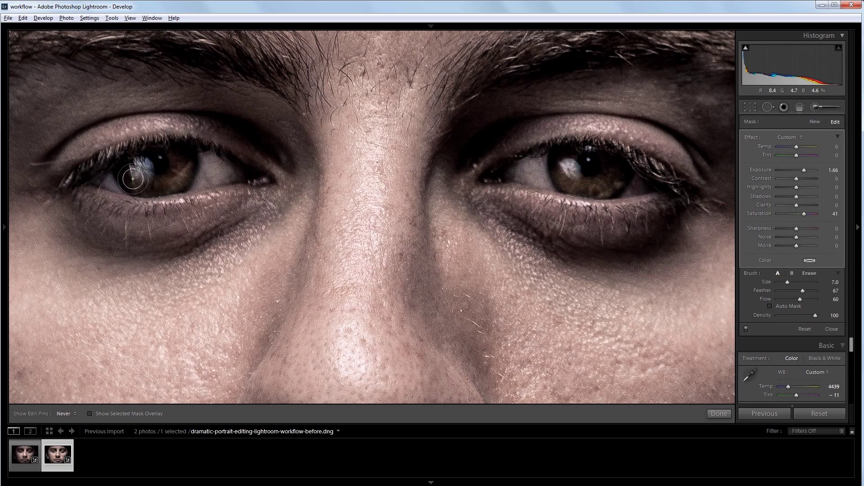
{"action": "key", "text": "k"}
{"action": "key", "text": "z"}
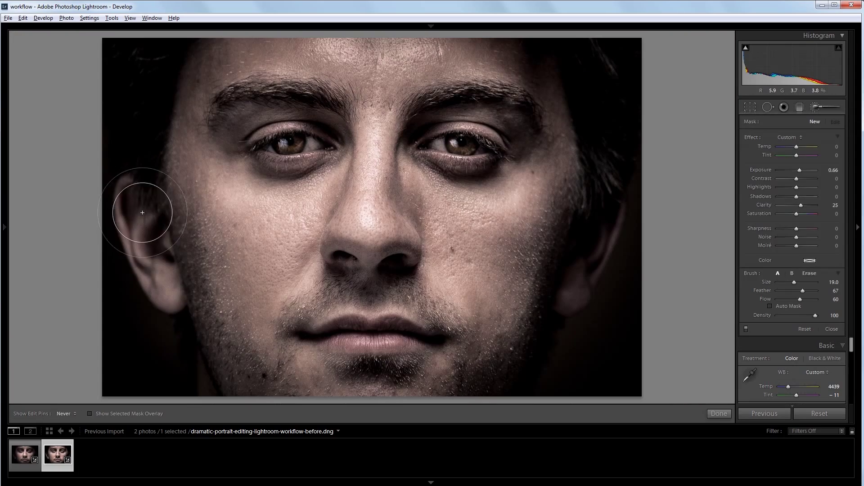
{"action": "left_click_drag", "start_coordinate": [796, 170], "coordinate": [799, 172]}
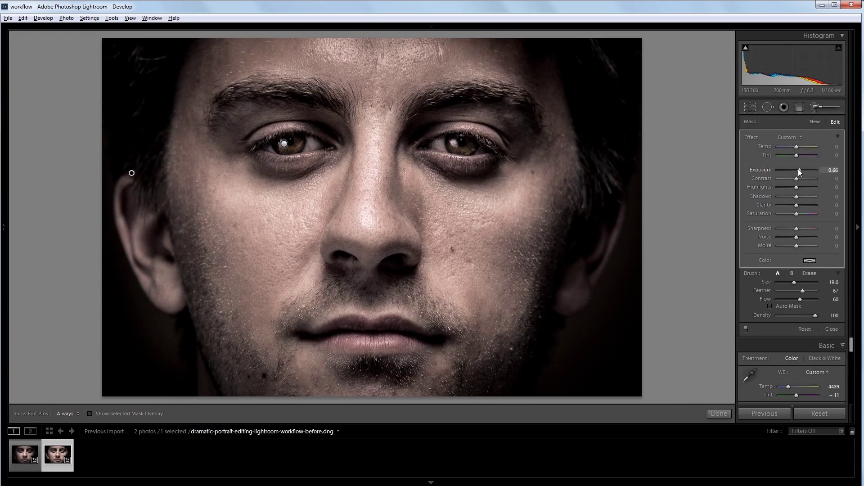
{"action": "key", "text": "k"}
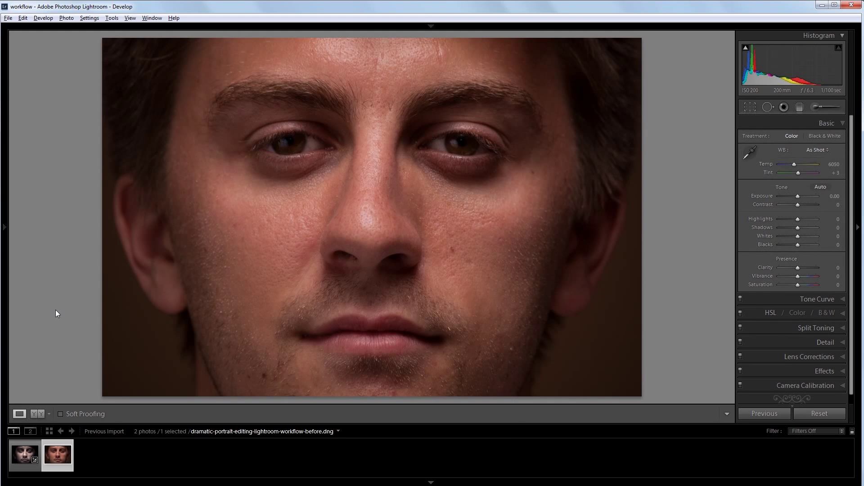
{"action": "key", "text": "Left"}
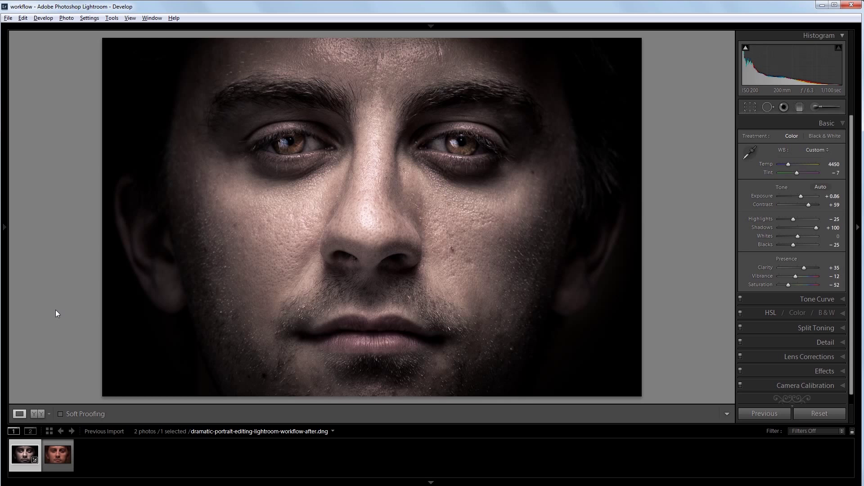
{"action": "key", "text": "Right"}
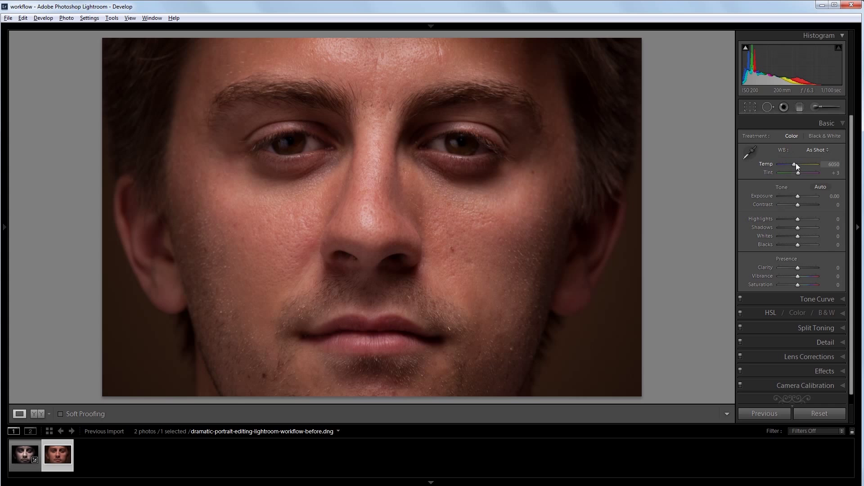
Step: Set Temp to 4439, Tint to −11, Clarity to +76 and Exposure to +0.85
{"action": "left_click_drag", "start_coordinate": [795, 164], "coordinate": [789, 164]}
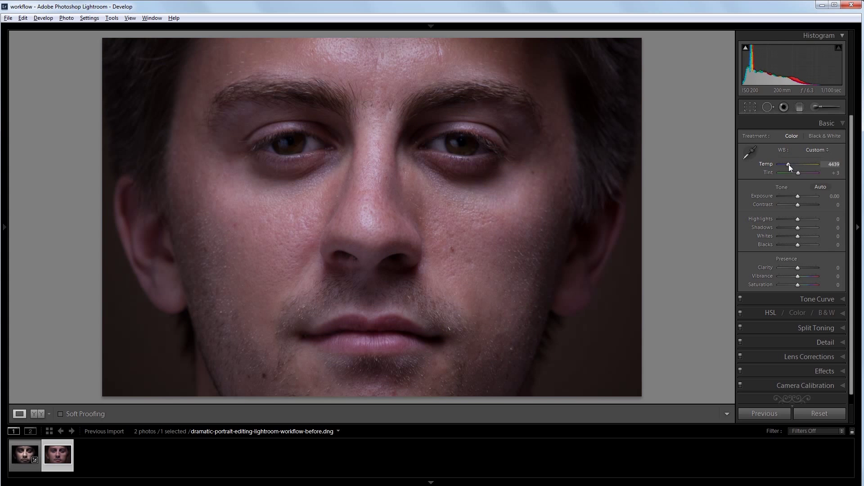
{"action": "left_click_drag", "start_coordinate": [797, 172], "coordinate": [796, 173]}
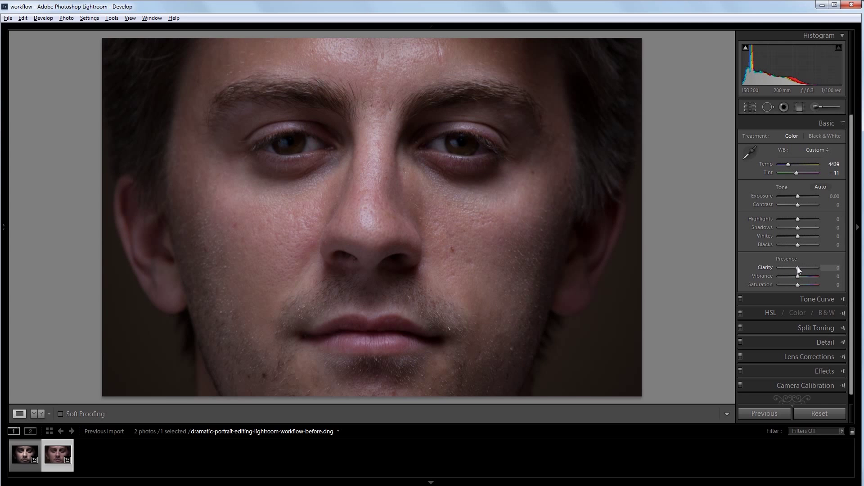
{"action": "left_click_drag", "start_coordinate": [798, 267], "coordinate": [810, 268]}
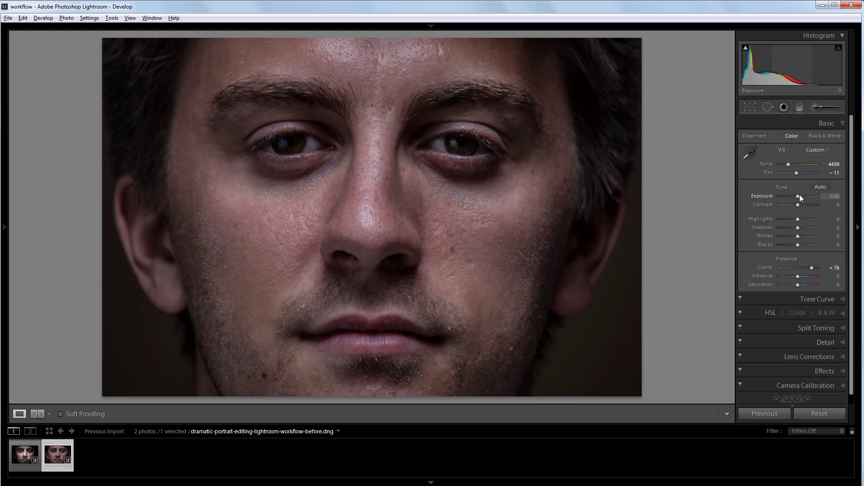
{"action": "left_click_drag", "start_coordinate": [800, 195], "coordinate": [803, 195]}
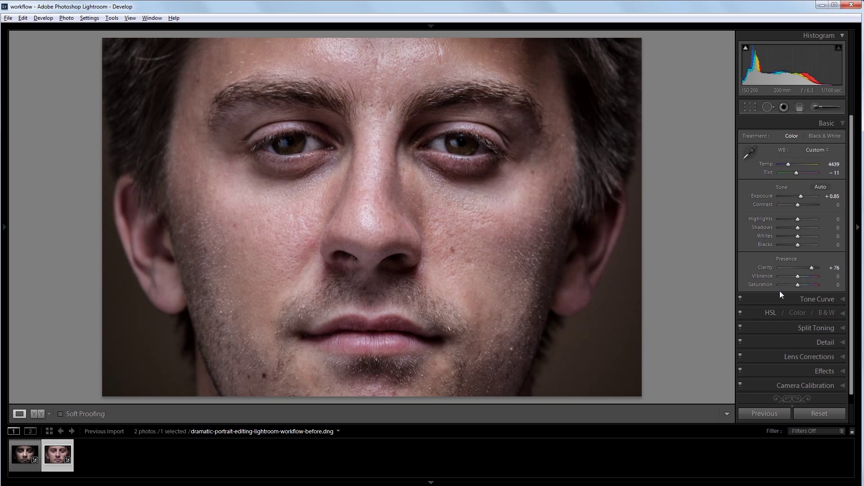
Step: Drag the Tone Curve Highlights region slider up to +28
{"action": "left_click", "coordinate": [803, 299]}
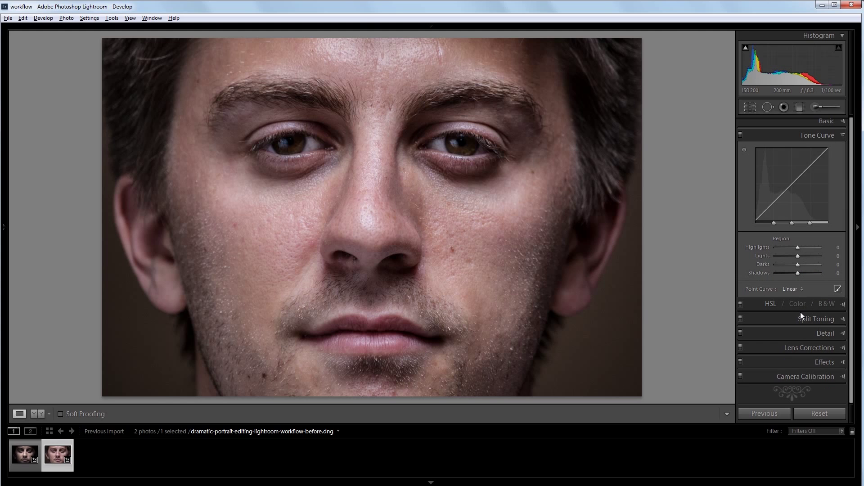
{"action": "left_click_drag", "start_coordinate": [797, 247], "coordinate": [819, 224]}
Step: Set Blacks to −56, Whites to +32 and Shadows to +39 in the Basic panel
{"action": "left_click", "coordinate": [789, 125]}
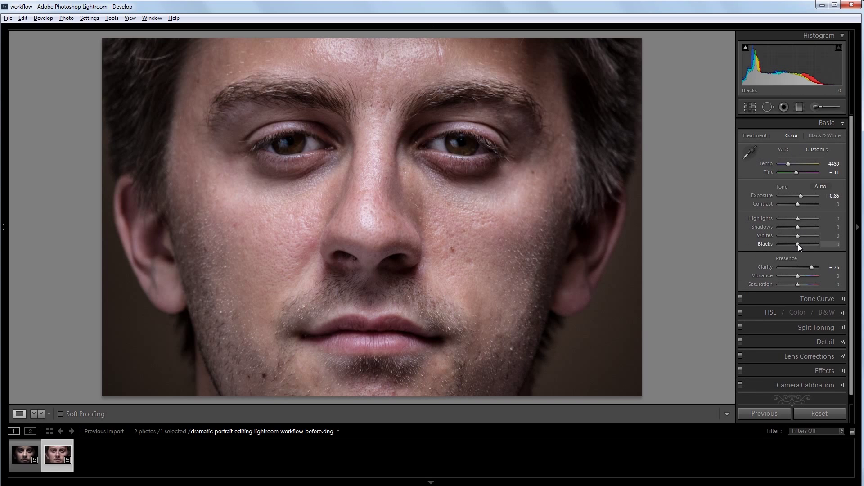
{"action": "left_click_drag", "start_coordinate": [798, 245], "coordinate": [788, 245]}
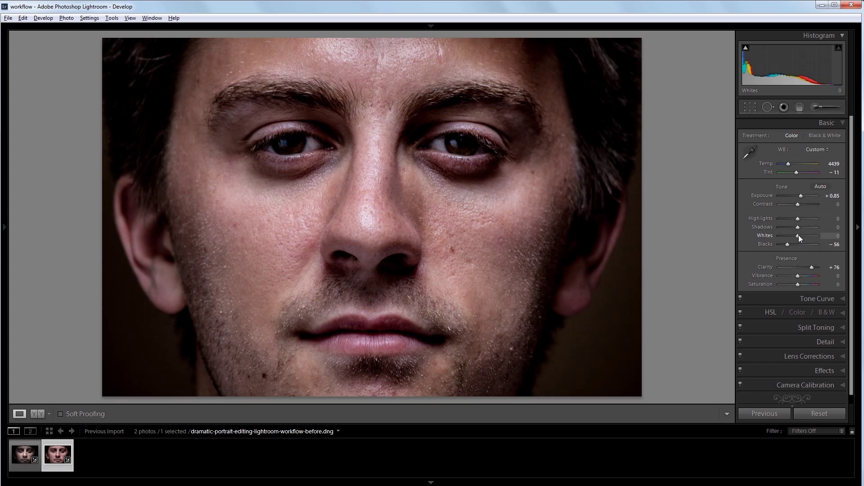
{"action": "left_click_drag", "start_coordinate": [799, 235], "coordinate": [804, 233]}
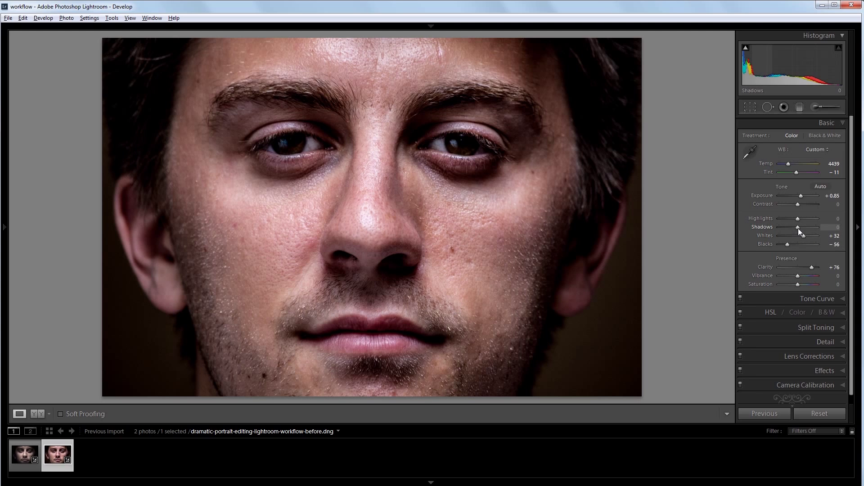
{"action": "left_click_drag", "start_coordinate": [798, 228], "coordinate": [806, 228]}
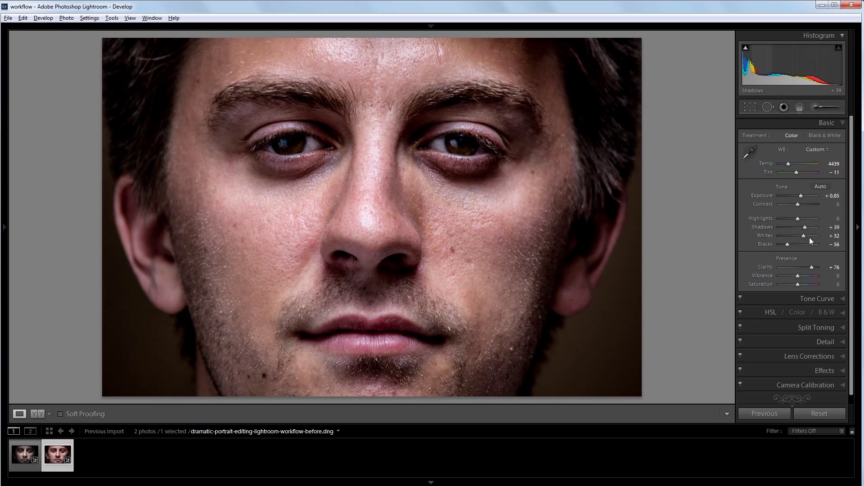
Step: Lower the HSL Red saturation to −34, then return to the Basic panel
{"action": "left_click", "coordinate": [771, 313]}
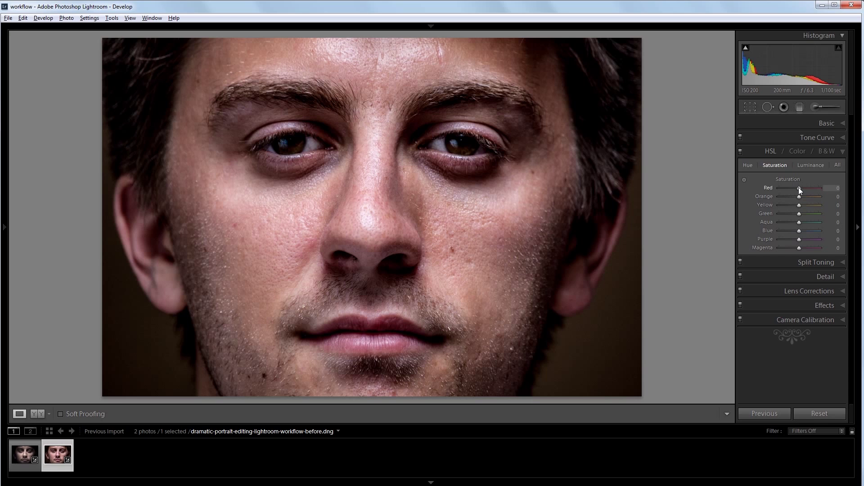
{"action": "left_click_drag", "start_coordinate": [799, 190], "coordinate": [793, 190]}
{"action": "left_click", "coordinate": [814, 124]}
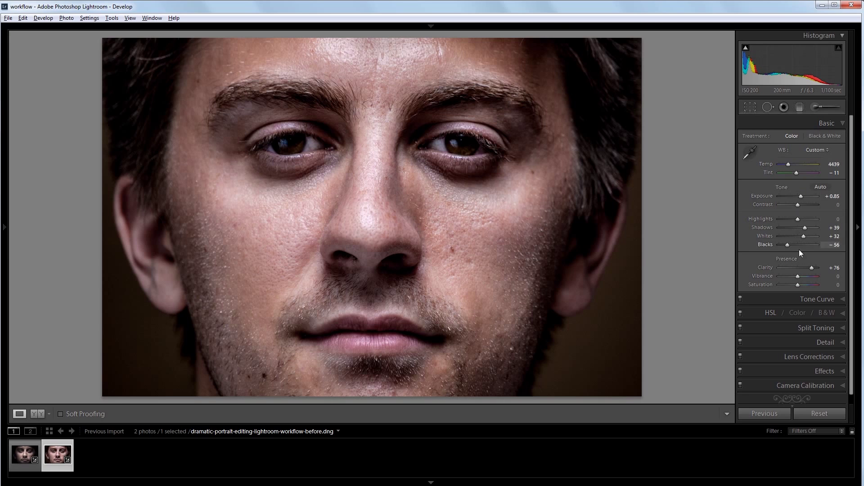
Step: Set Vibrance to −10 and Saturation to −51
{"action": "left_click_drag", "start_coordinate": [797, 276], "coordinate": [795, 277]}
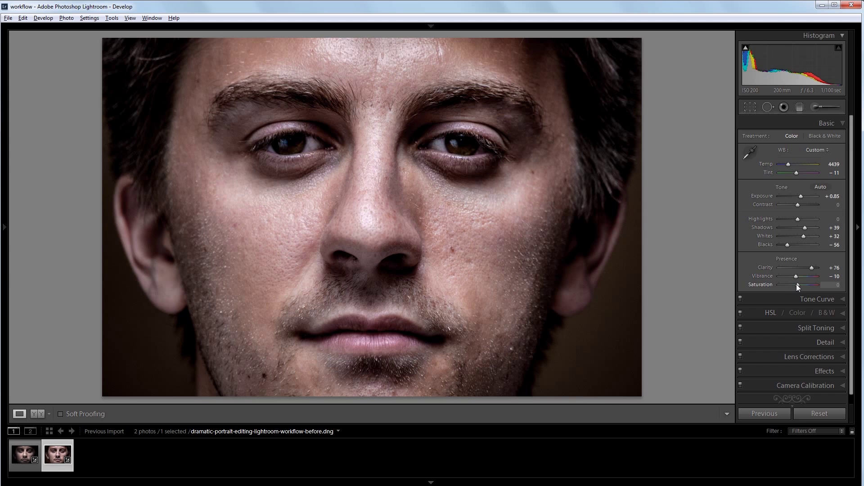
{"action": "left_click_drag", "start_coordinate": [797, 284], "coordinate": [788, 287]}
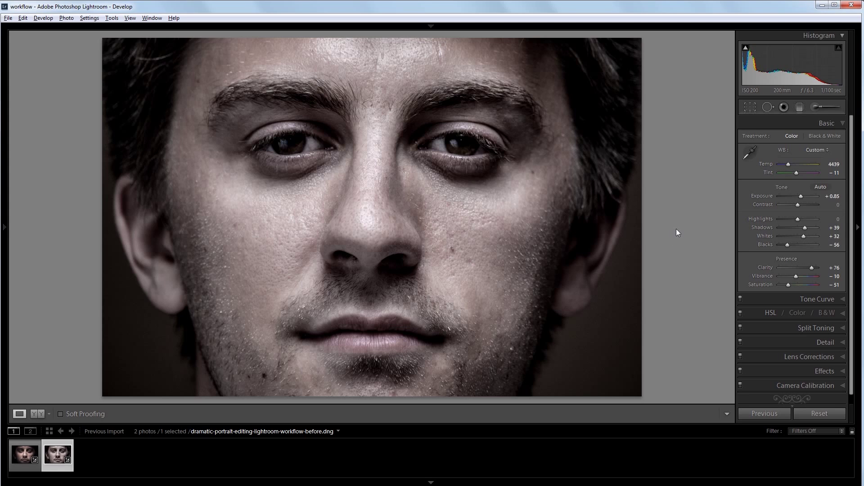
Step: Split-tone the highlights at Hue 31, Saturation 24, and raise sharpening Amount to 150
{"action": "left_click", "coordinate": [807, 327]}
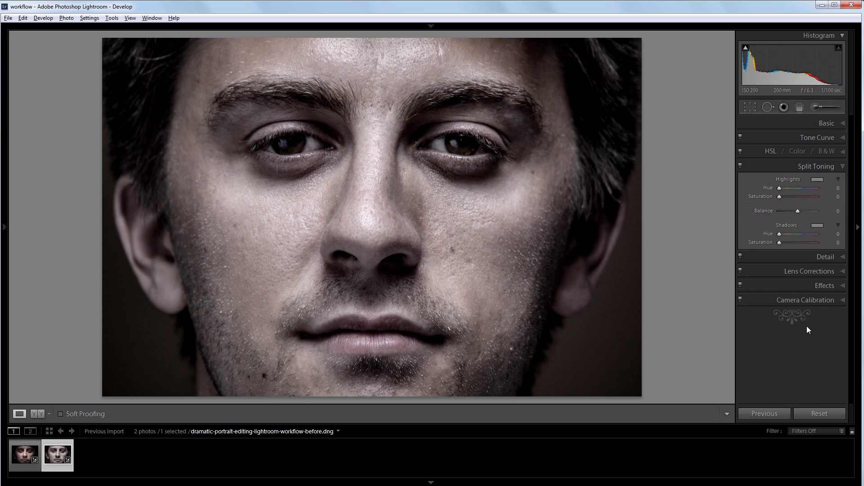
{"action": "left_click", "coordinate": [787, 199]}
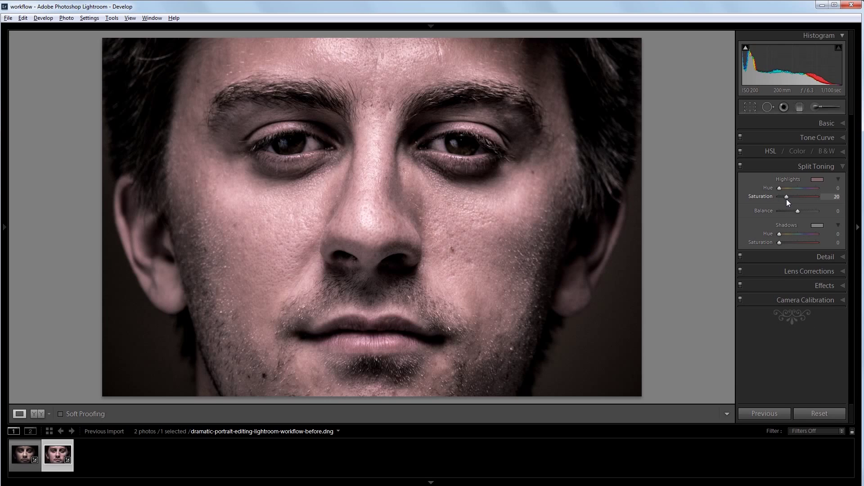
{"action": "left_click_drag", "start_coordinate": [786, 199], "coordinate": [782, 191]}
{"action": "left_click", "coordinate": [816, 258]}
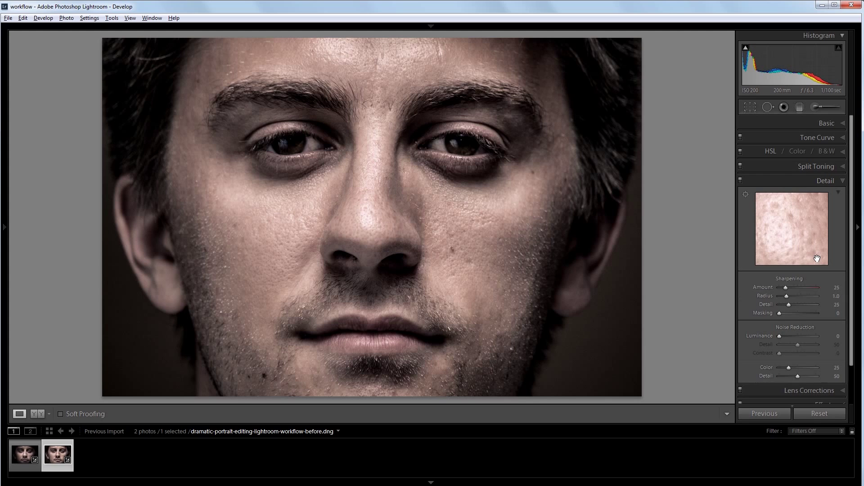
{"action": "left_click_drag", "start_coordinate": [786, 288], "coordinate": [793, 287]}
Step: Add a post-crop vignette with Amount −17 and Midpoint 35
{"action": "scroll", "coordinate": [817, 287], "scroll_direction": "down", "scroll_amount": 3}
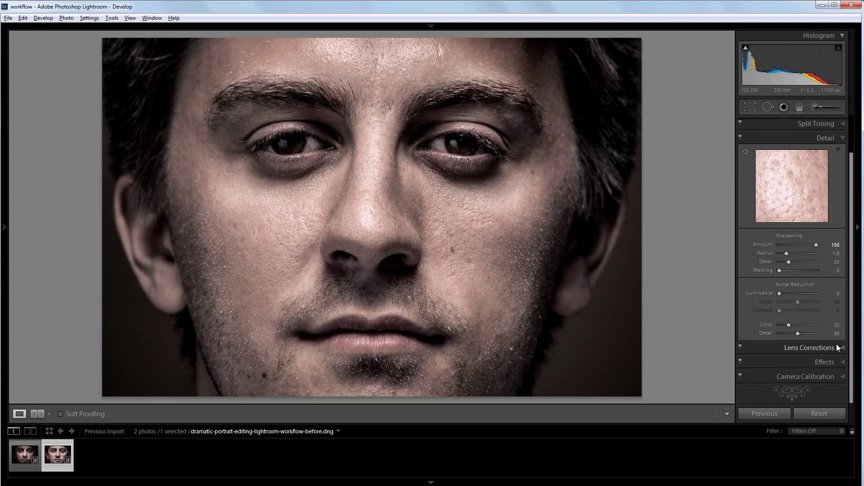
{"action": "left_click", "coordinate": [829, 360]}
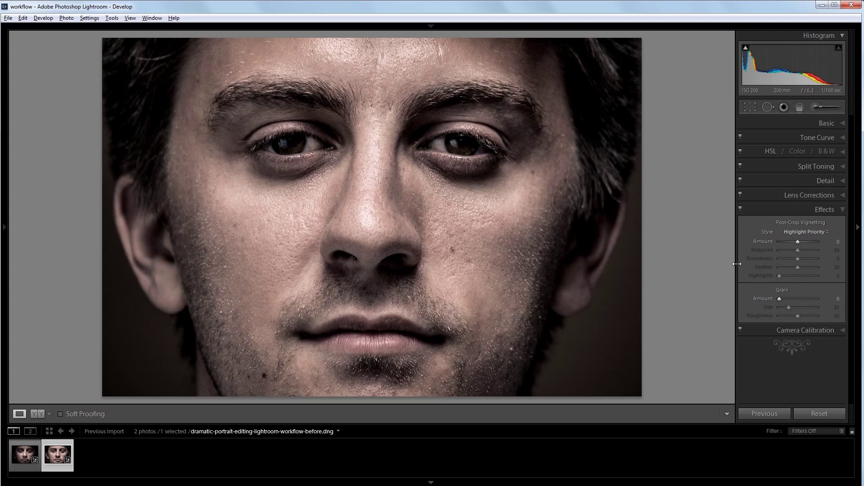
{"action": "left_click_drag", "start_coordinate": [796, 241], "coordinate": [794, 244]}
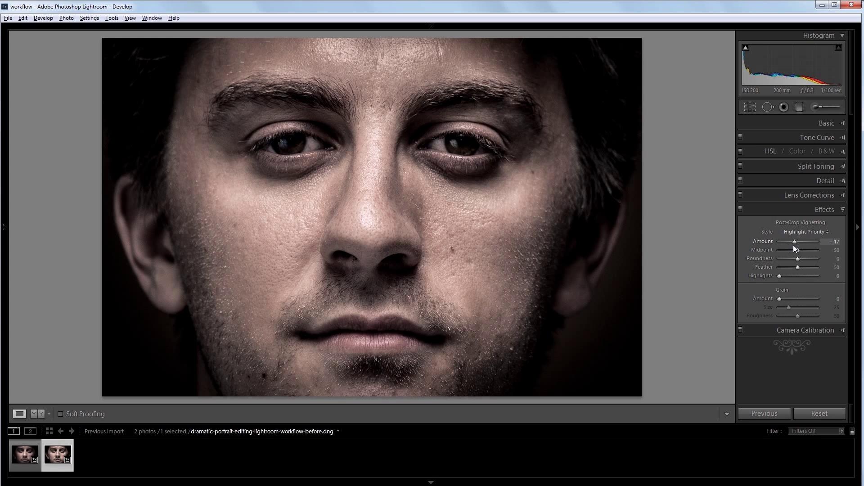
{"action": "left_click_drag", "start_coordinate": [799, 250], "coordinate": [797, 250]}
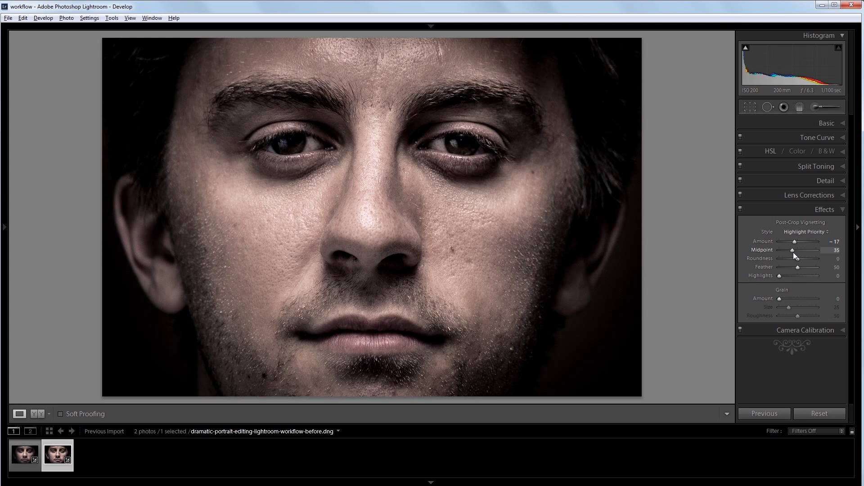
{"action": "left_click", "coordinate": [822, 125]}
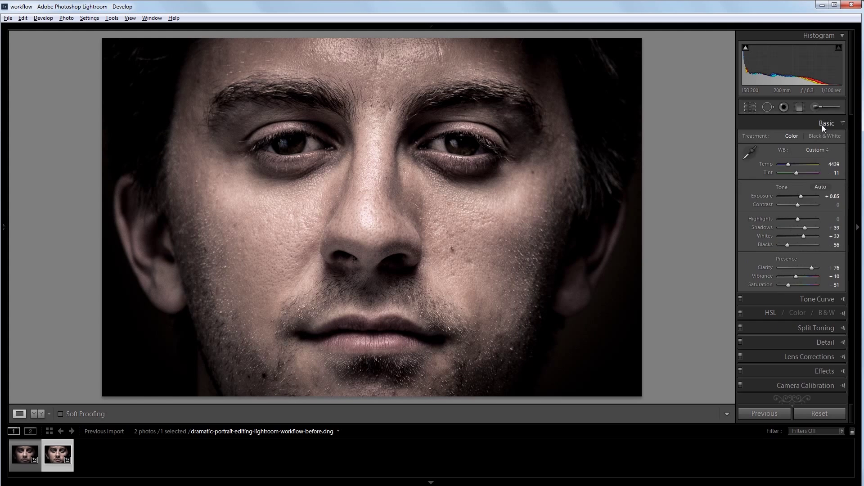
Step: At 1:1 zoom, paint an Adjustment Brush mask over the left and right irises
{"action": "left_click", "coordinate": [378, 128]}
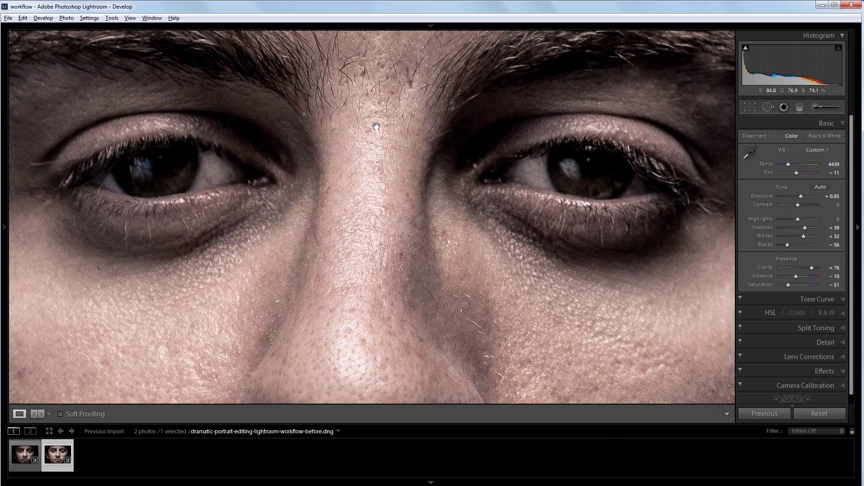
{"action": "left_click", "coordinate": [814, 108]}
{"action": "key", "text": "ctrl+z"}
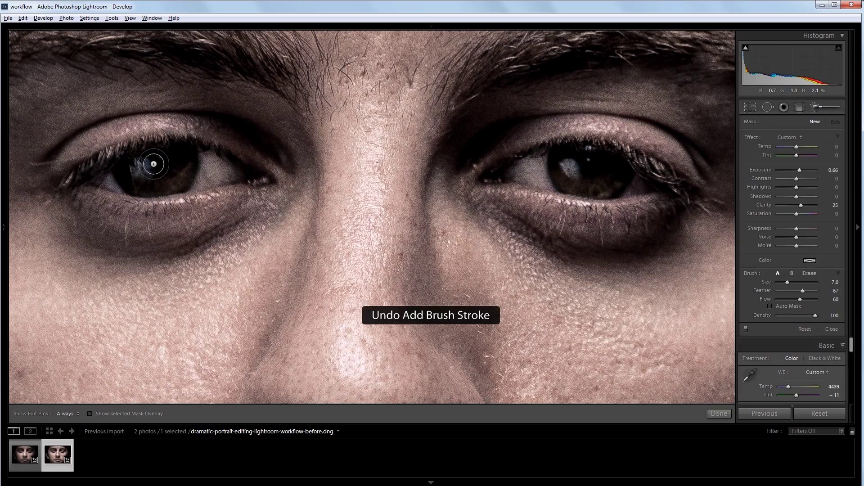
{"action": "key", "text": "h"}
{"action": "mouse_move", "coordinate": [131, 174]}
{"action": "left_mouse_down"}
{"action": "mouse_move", "coordinate": [168, 158]}
{"action": "mouse_move", "coordinate": [187, 160]}
{"action": "mouse_move", "coordinate": [187, 169]}
{"action": "mouse_move", "coordinate": [157, 180]}
{"action": "mouse_move", "coordinate": [145, 170]}
{"action": "mouse_move", "coordinate": [162, 158]}
{"action": "mouse_move", "coordinate": [178, 159]}
{"action": "mouse_move", "coordinate": [169, 180]}
{"action": "mouse_move", "coordinate": [125, 174]}
{"action": "mouse_move", "coordinate": [168, 160]}
{"action": "mouse_move", "coordinate": [182, 160]}
{"action": "mouse_move", "coordinate": [172, 176]}
{"action": "left_mouse_up"}
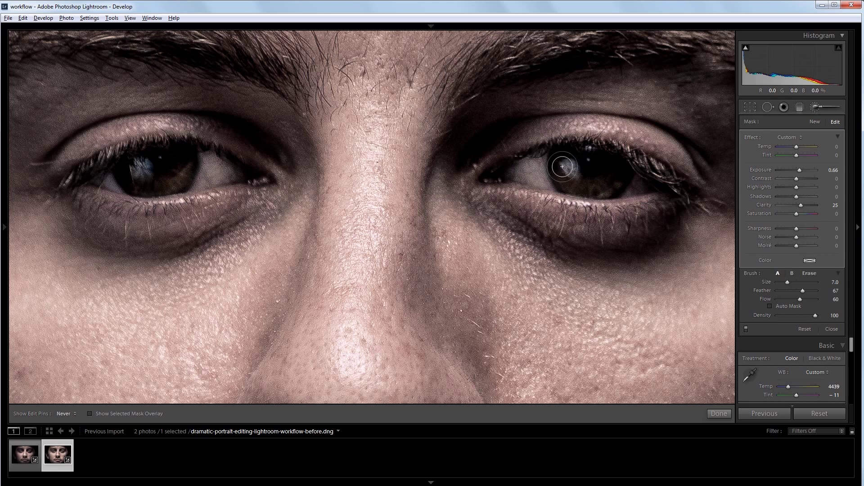
{"action": "mouse_move", "coordinate": [566, 169]}
{"action": "left_mouse_down"}
{"action": "mouse_move", "coordinate": [613, 168]}
{"action": "mouse_move", "coordinate": [597, 185]}
{"action": "mouse_move", "coordinate": [564, 163]}
{"action": "mouse_move", "coordinate": [615, 164]}
{"action": "left_mouse_up"}
{"action": "key", "text": "h"}
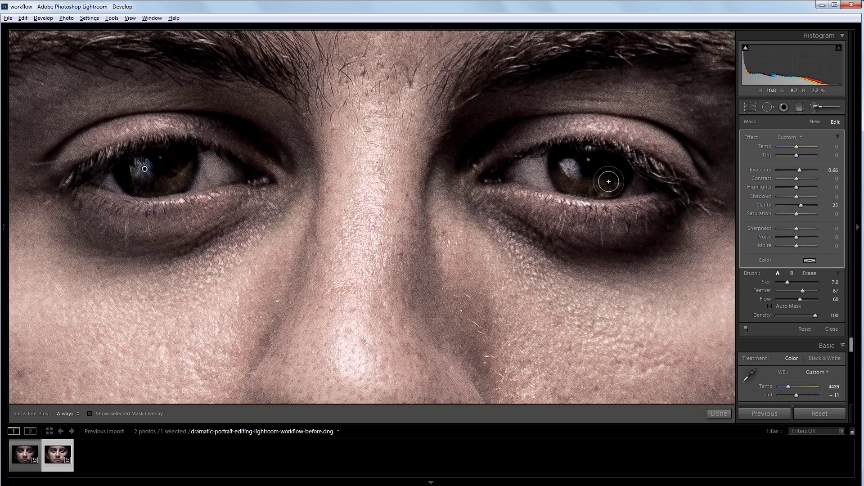
Step: Set the iris brush to Exposure 1.66, Saturation 41, Clarity 0, and refine its coverage
{"action": "left_click_drag", "start_coordinate": [802, 170], "coordinate": [804, 170]}
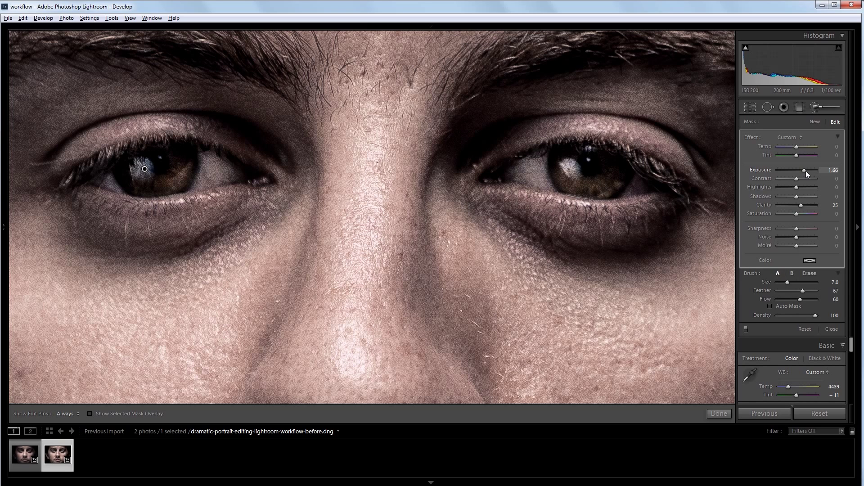
{"action": "left_click_drag", "start_coordinate": [798, 212], "coordinate": [806, 211]}
{"action": "left_click", "coordinate": [828, 205]}
{"action": "type", "text": "0"}
{"action": "key", "text": "Return"}
{"action": "key", "text": "h"}
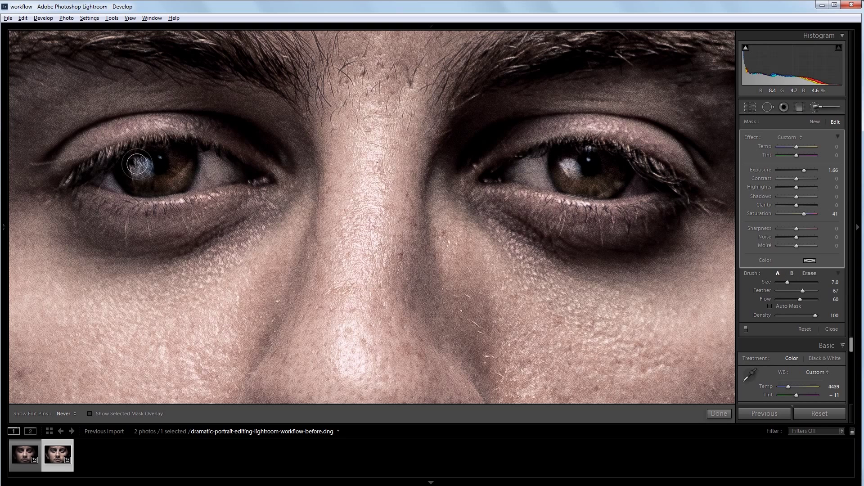
{"action": "mouse_move", "coordinate": [137, 164]}
{"action": "left_mouse_down"}
{"action": "mouse_move", "coordinate": [144, 182]}
{"action": "mouse_move", "coordinate": [135, 180]}
{"action": "mouse_move", "coordinate": [164, 176]}
{"action": "left_mouse_up"}
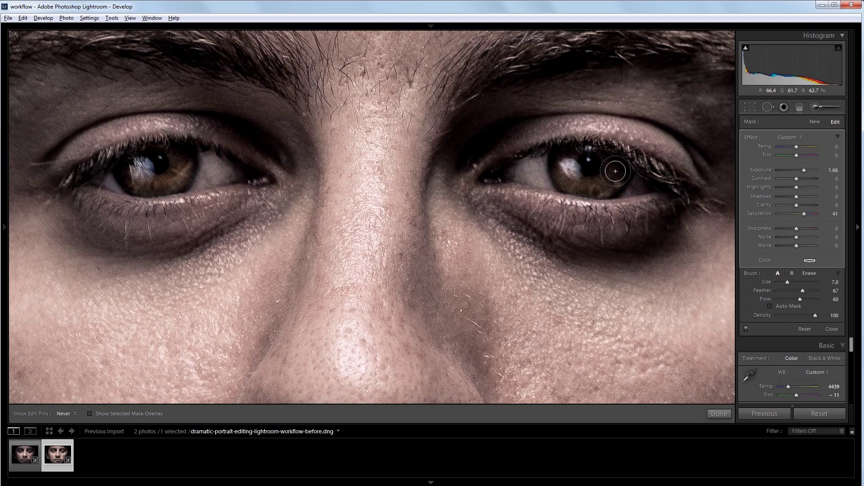
{"action": "mouse_move", "coordinate": [615, 171]}
{"action": "left_mouse_down"}
{"action": "mouse_move", "coordinate": [585, 180]}
{"action": "mouse_move", "coordinate": [613, 169]}
{"action": "left_mouse_up"}
{"action": "key", "text": "h"}
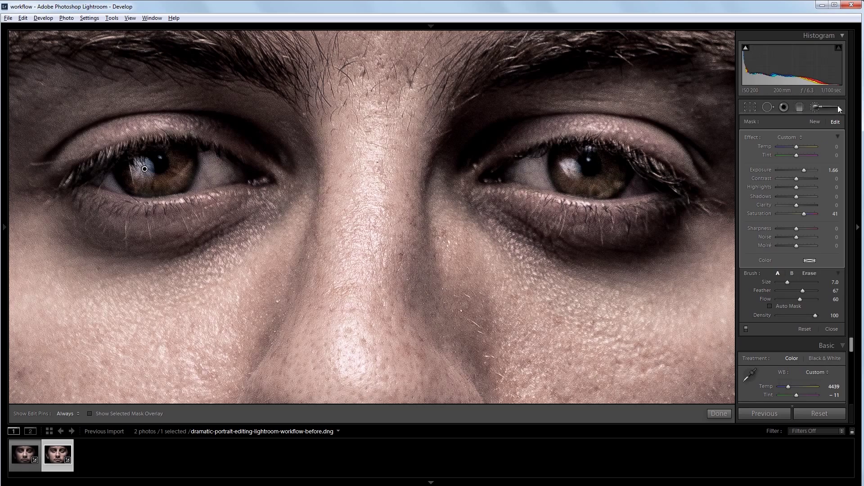
{"action": "left_click", "coordinate": [827, 105]}
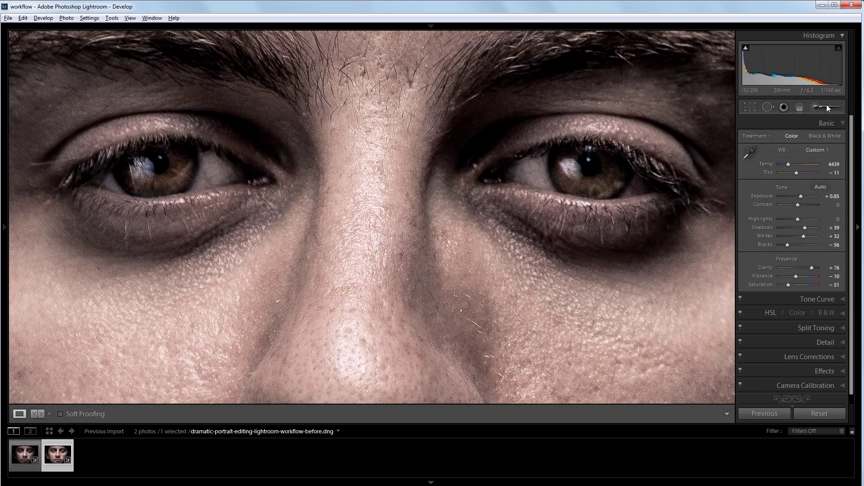
Step: Paint a new brush over the left ear with Clarity 0 and Exposure −0.78
{"action": "left_click", "coordinate": [398, 250]}
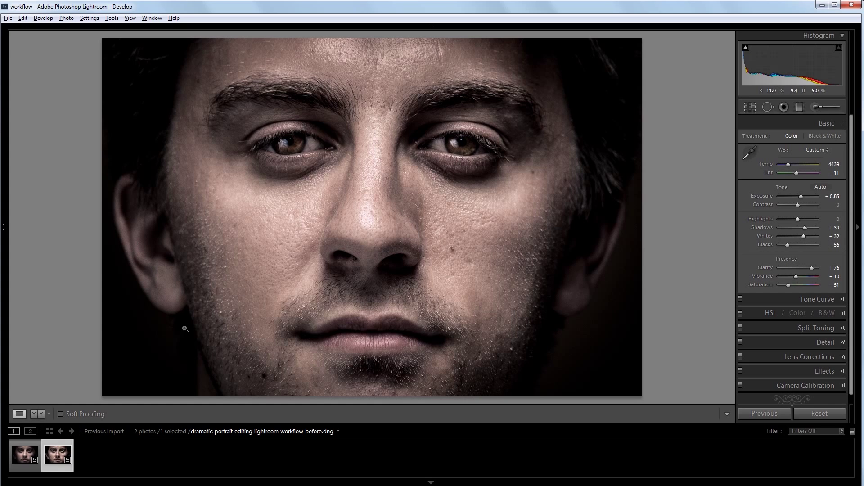
{"action": "left_click", "coordinate": [821, 106]}
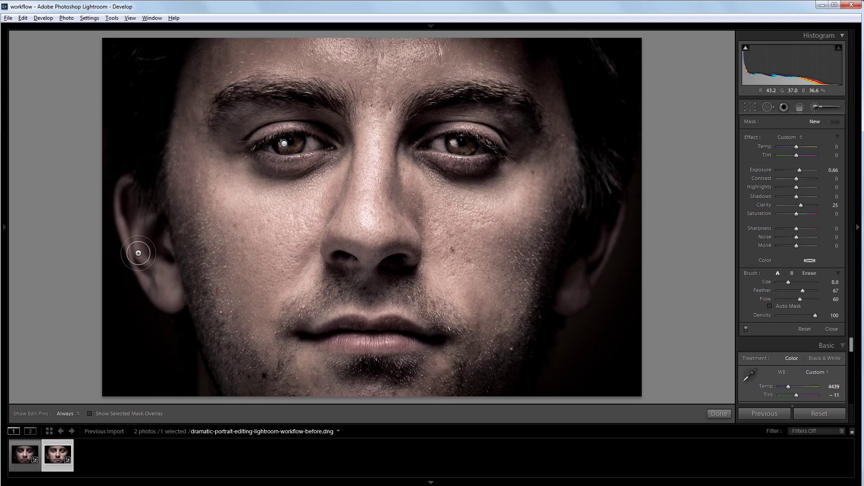
{"action": "scroll", "coordinate": [138, 250], "scroll_direction": "up", "scroll_amount": 6}
{"action": "key", "text": "h"}
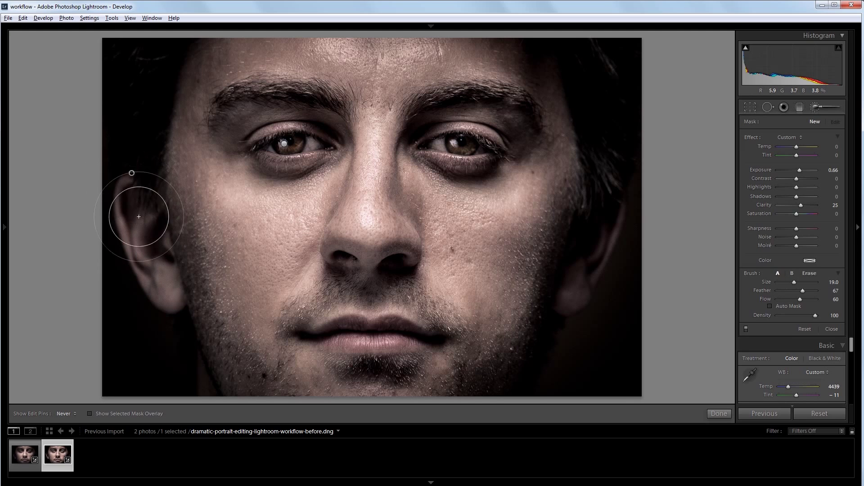
{"action": "mouse_move", "coordinate": [131, 173]}
{"action": "left_mouse_down"}
{"action": "mouse_move", "coordinate": [154, 212]}
{"action": "mouse_move", "coordinate": [183, 351]}
{"action": "mouse_move", "coordinate": [193, 357]}
{"action": "left_mouse_up"}
{"action": "key", "text": "h"}
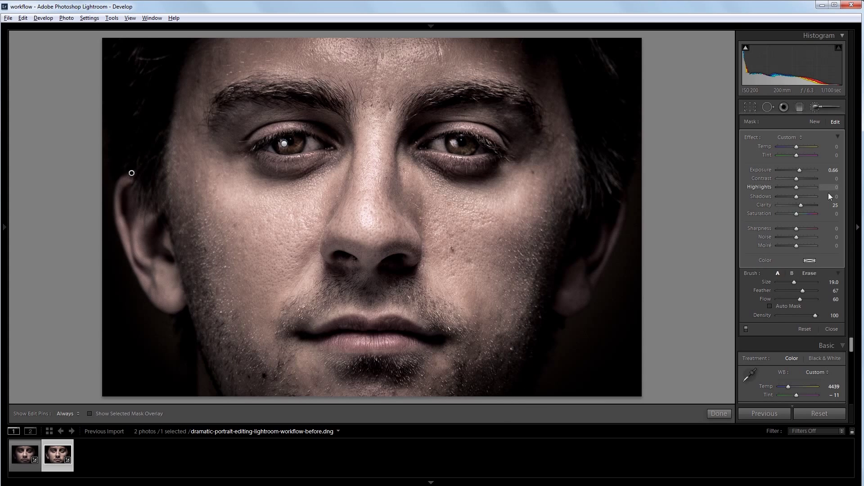
{"action": "double_click", "coordinate": [763, 205]}
{"action": "left_click", "coordinate": [835, 205]}
{"action": "key", "text": "Return"}
{"action": "left_click_drag", "start_coordinate": [799, 172], "coordinate": [795, 172]}
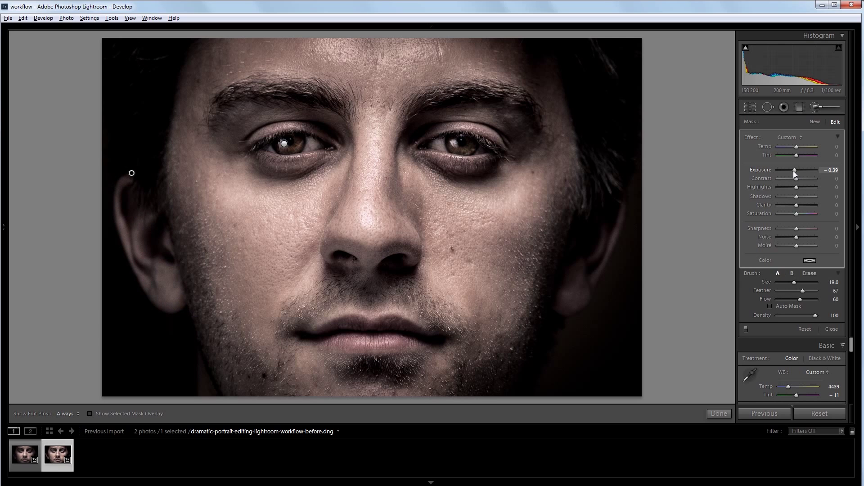
{"action": "left_click_drag", "start_coordinate": [793, 172], "coordinate": [792, 172]}
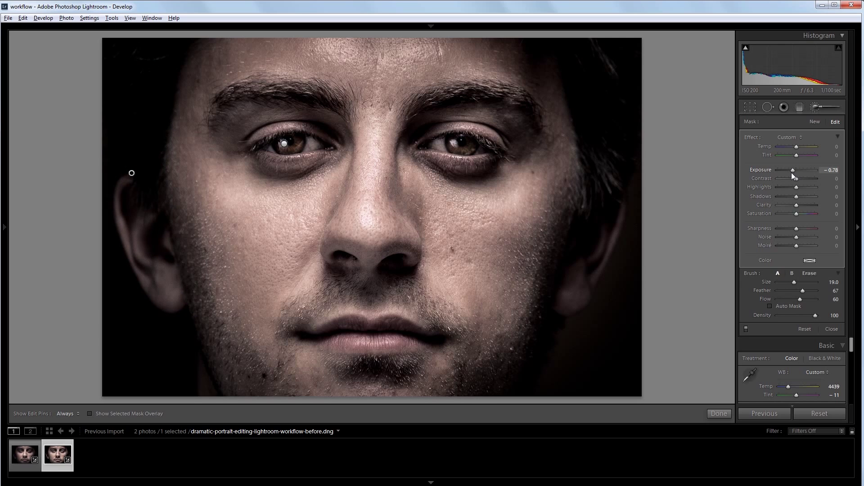
{"action": "left_click", "coordinate": [822, 109]}
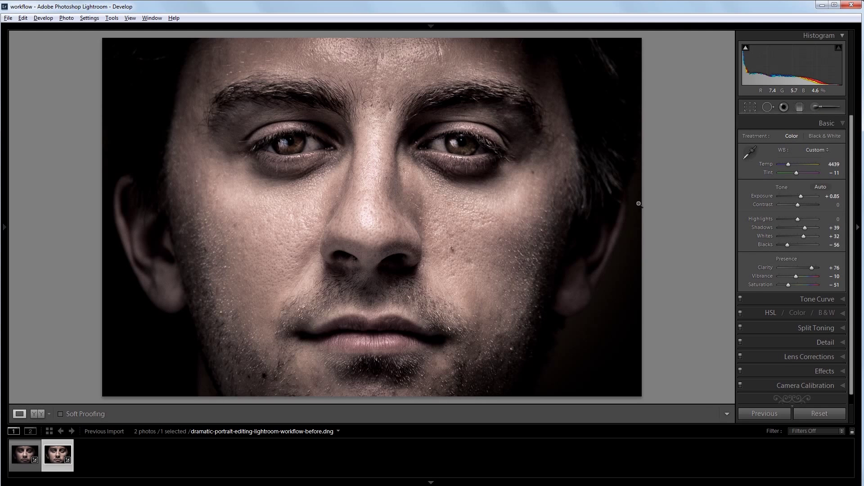
Step: Set the post-crop vignette to Amount −24 and Midpoint 28
{"action": "left_click", "coordinate": [815, 371]}
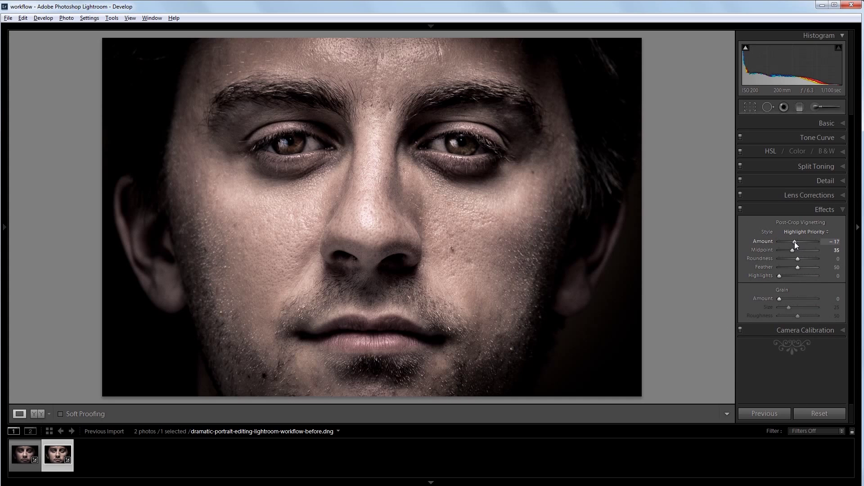
{"action": "left_click_drag", "start_coordinate": [795, 241], "coordinate": [791, 252]}
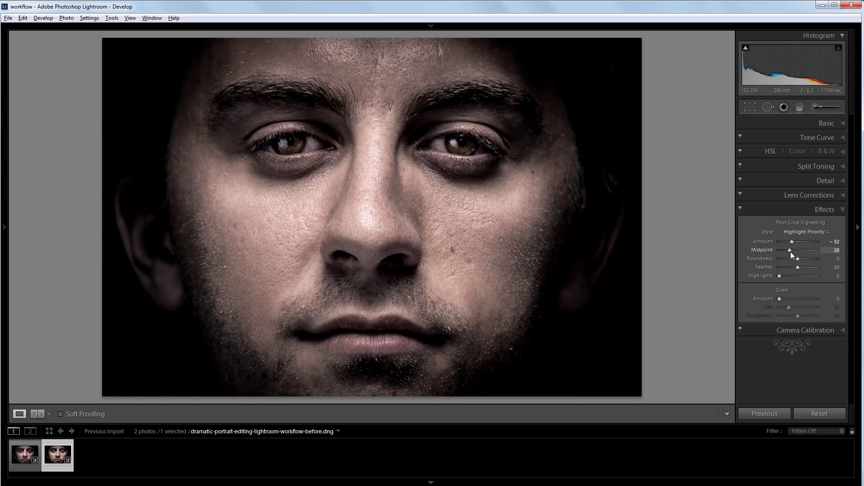
{"action": "left_click_drag", "start_coordinate": [792, 242], "coordinate": [793, 242]}
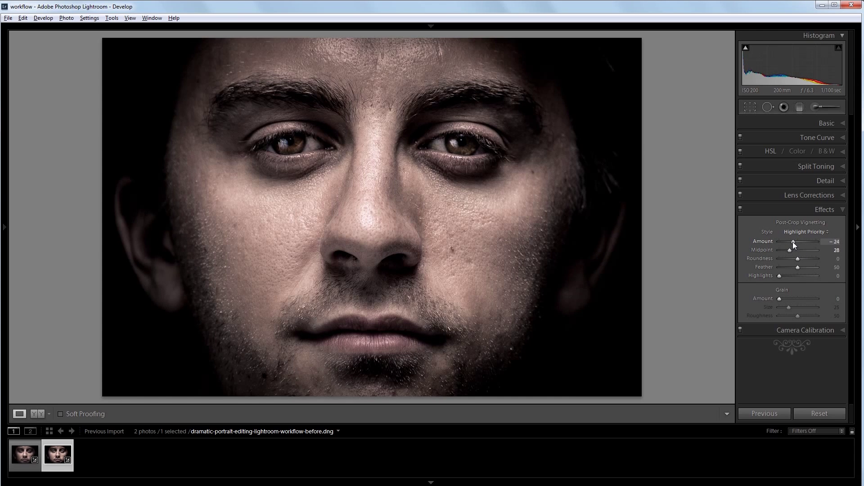
{"action": "key", "text": "backslash"}
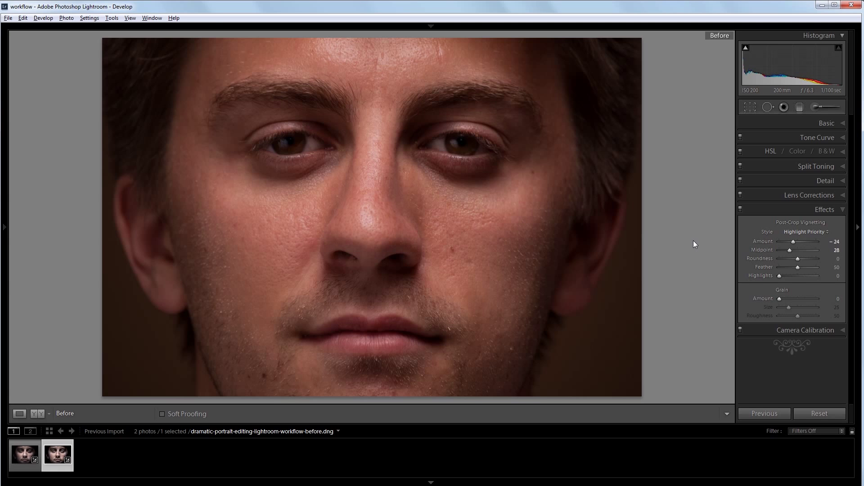
{"action": "key", "text": "backslash"}
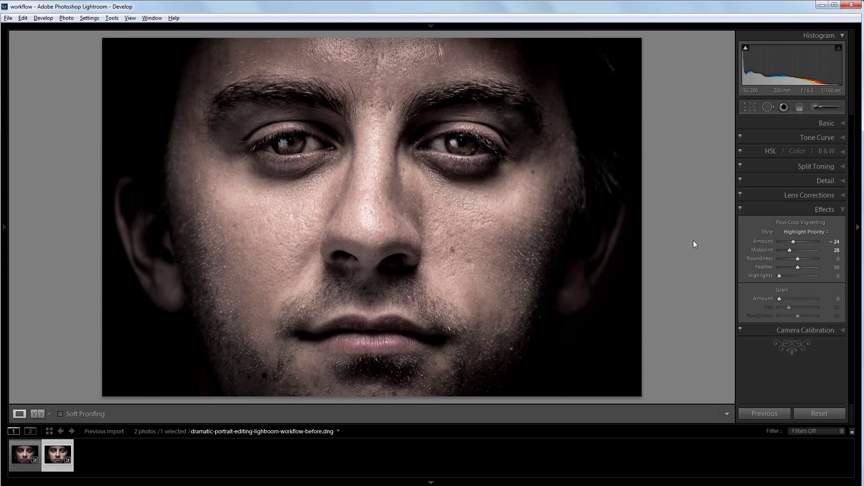